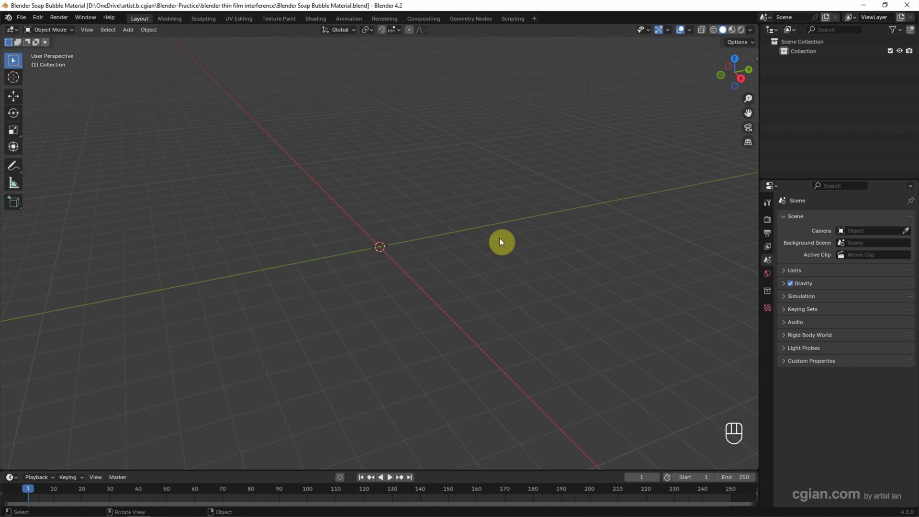
- Add a metaball Ball at the scene origin from the Add menu
{"action": "left_click", "coordinate": [128, 28]}
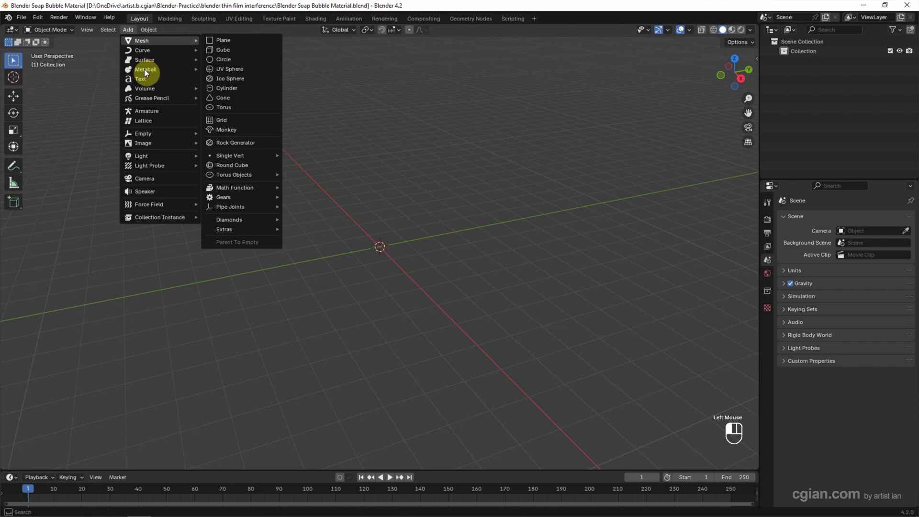
{"action": "mouse_move", "coordinate": [146, 69]}
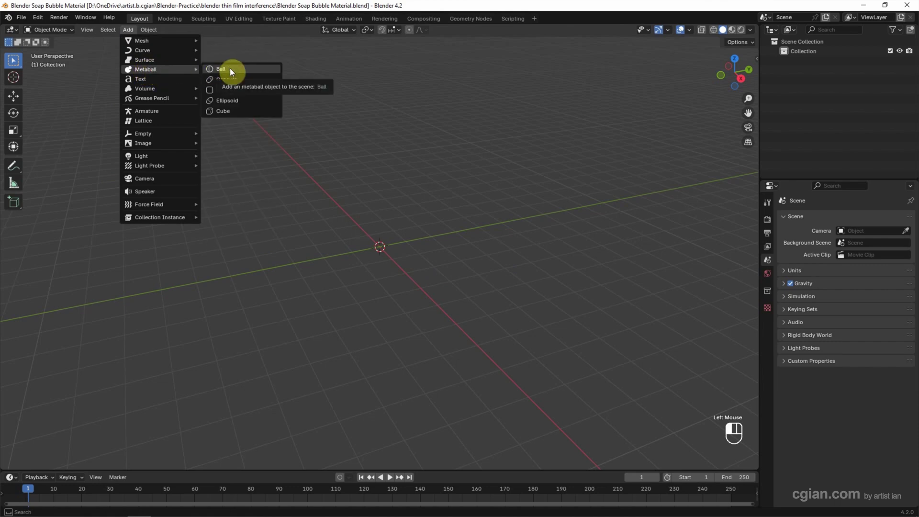
{"action": "left_click", "coordinate": [230, 68]}
{"action": "scroll", "coordinate": [365, 231], "scroll_direction": "up", "scroll_amount": 2}
{"action": "scroll", "coordinate": [365, 230], "scroll_direction": "up", "scroll_amount": 2}
{"action": "scroll", "coordinate": [366, 231], "scroll_direction": "up", "scroll_amount": 1}
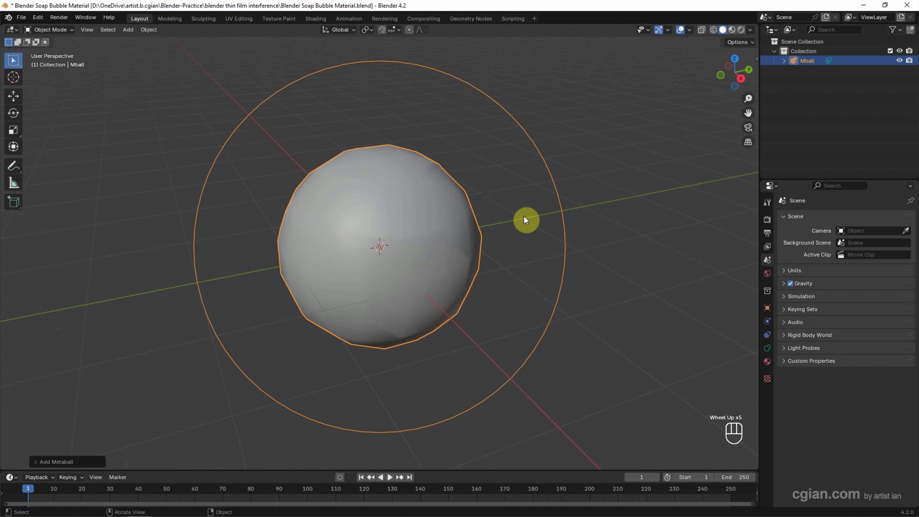
- Set the metaball's Resolution Viewport and Render both to 0.1 m
{"action": "left_click", "coordinate": [767, 349]}
{"action": "double_click", "coordinate": [861, 248]}
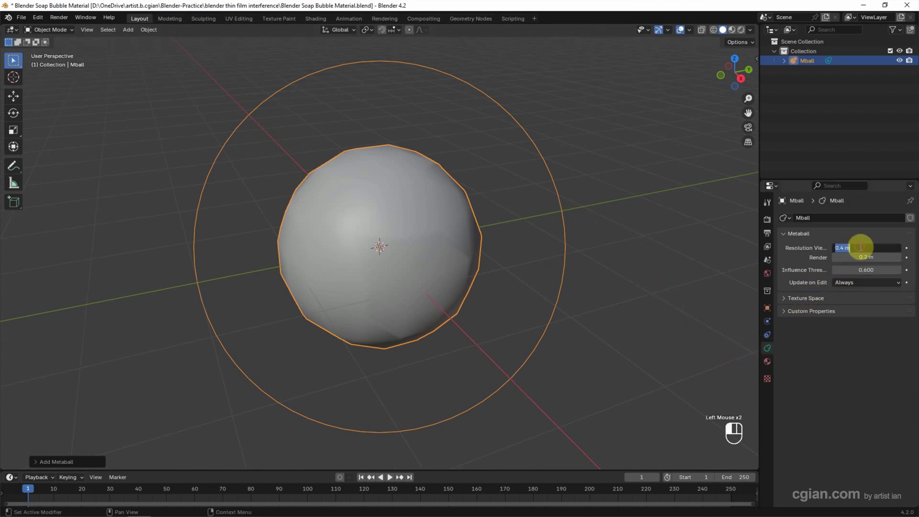
{"action": "type", "text": "0.1"}
{"action": "key", "text": "Return"}
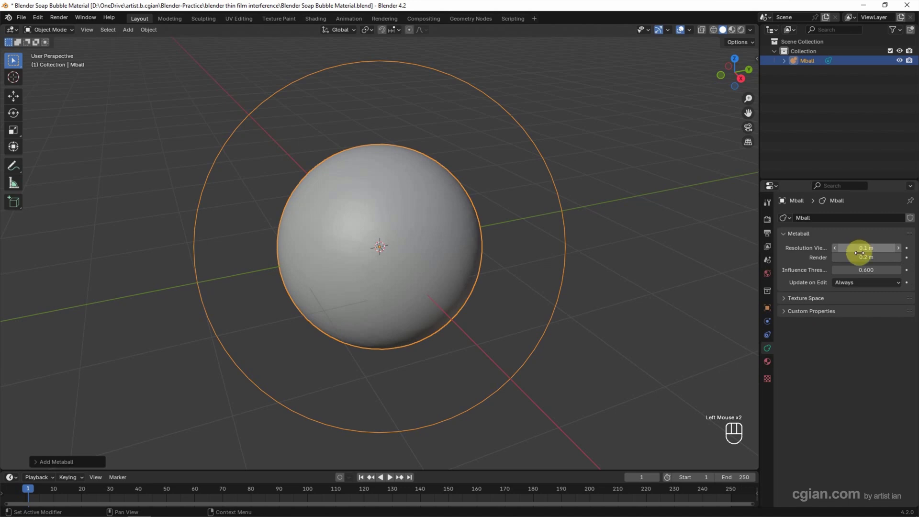
{"action": "left_click", "coordinate": [859, 257]}
{"action": "type", "text": "0.1"}
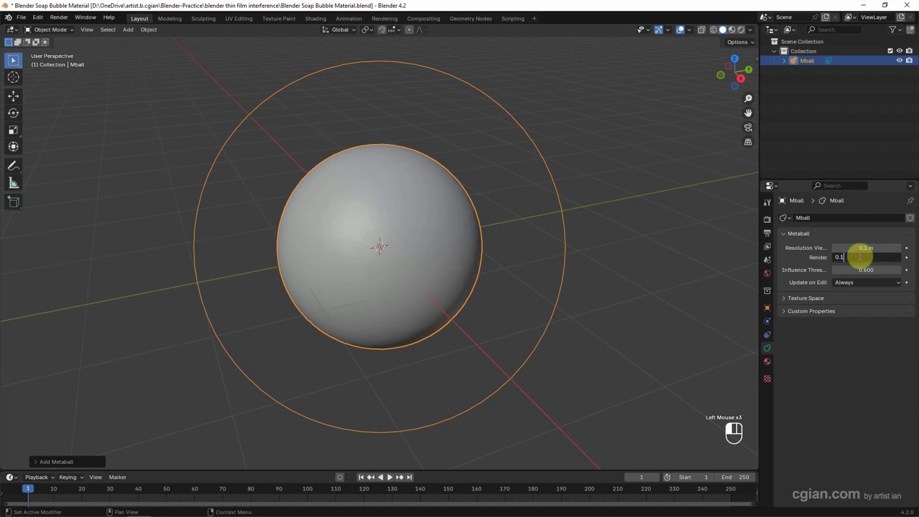
{"action": "key", "text": "Return"}
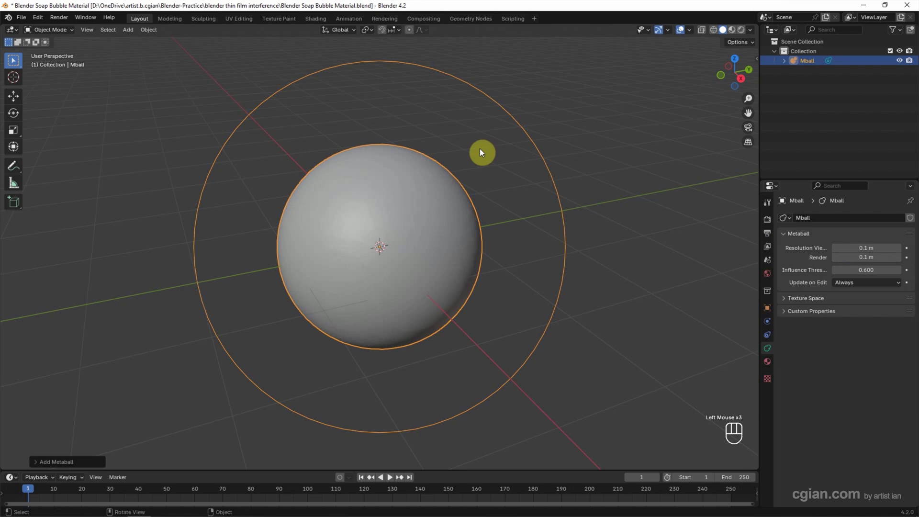
- Split the 3D view, set the right view to Rendered shading, and use Cycles
{"action": "left_click_drag", "start_coordinate": [12, 42], "coordinate": [355, 87]}
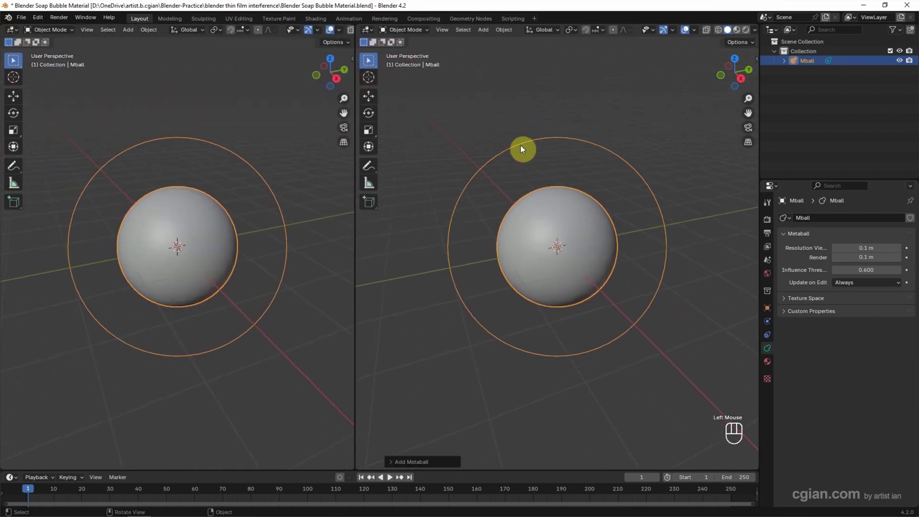
{"action": "left_click", "coordinate": [744, 30]}
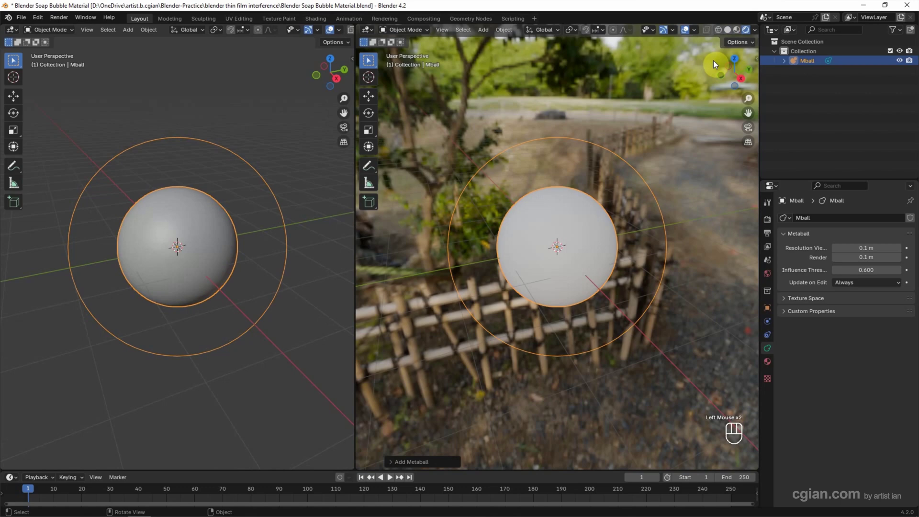
{"action": "left_click", "coordinate": [767, 219]}
{"action": "left_click", "coordinate": [846, 218]}
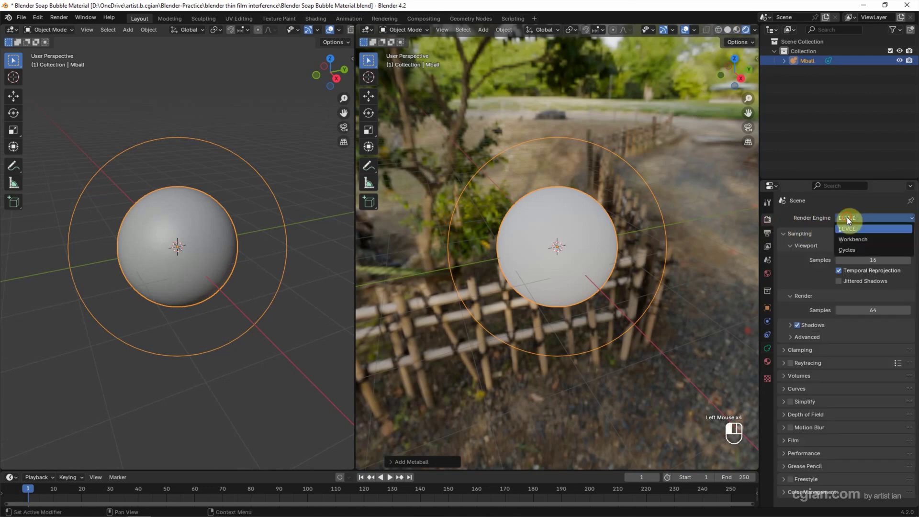
{"action": "left_click", "coordinate": [845, 248]}
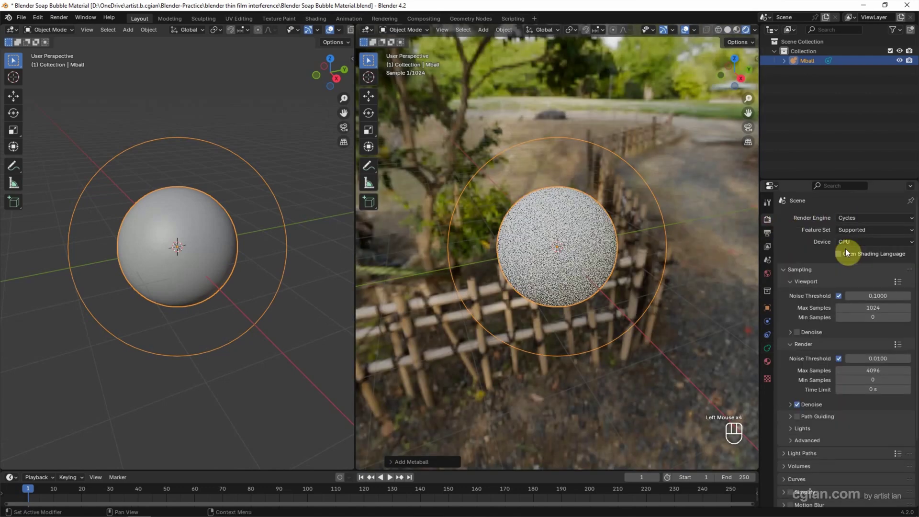
{"action": "scroll", "coordinate": [642, 240], "scroll_direction": "up", "scroll_amount": 3}
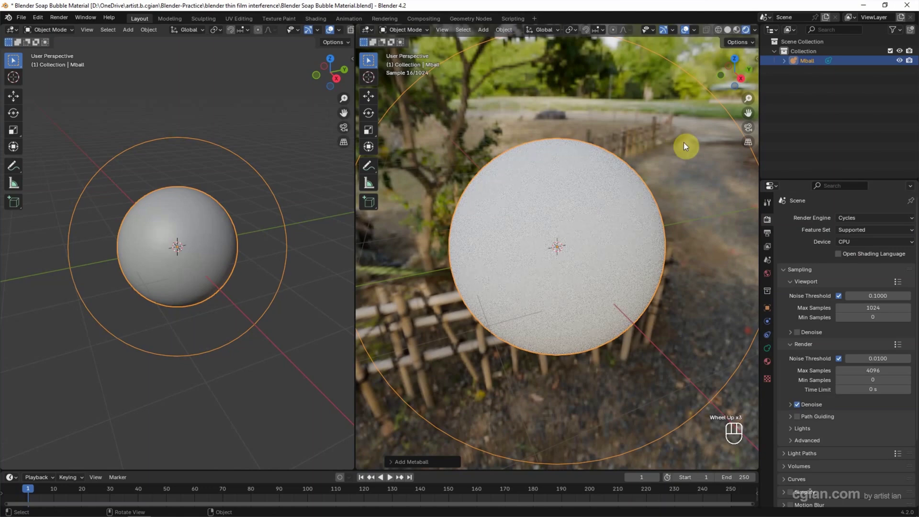
- Make the left view a Shader Editor showing World nodes, with the sidebar closed
{"action": "left_click", "coordinate": [12, 30]}
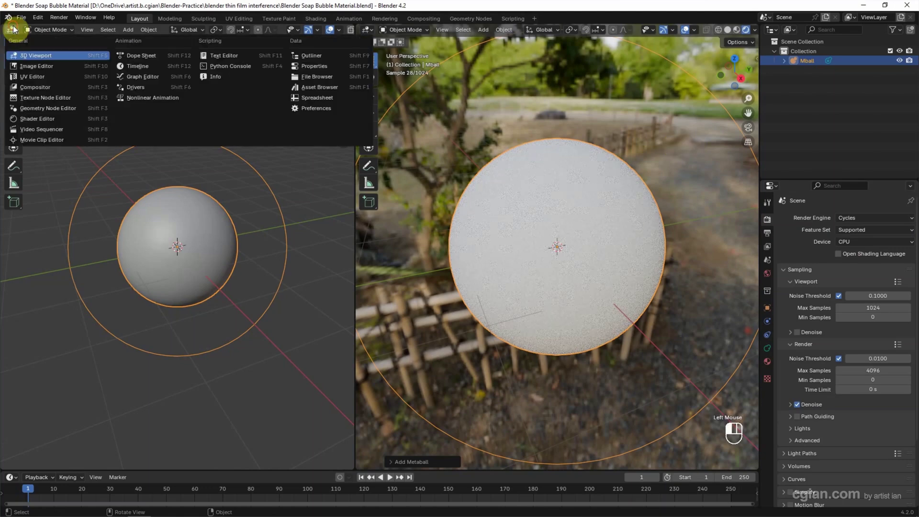
{"action": "left_click", "coordinate": [34, 121]}
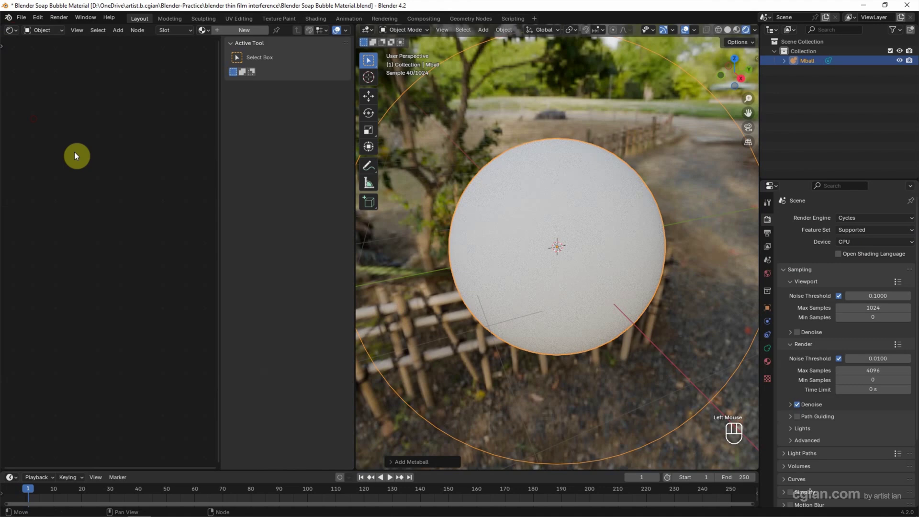
{"action": "left_click", "coordinate": [49, 31]}
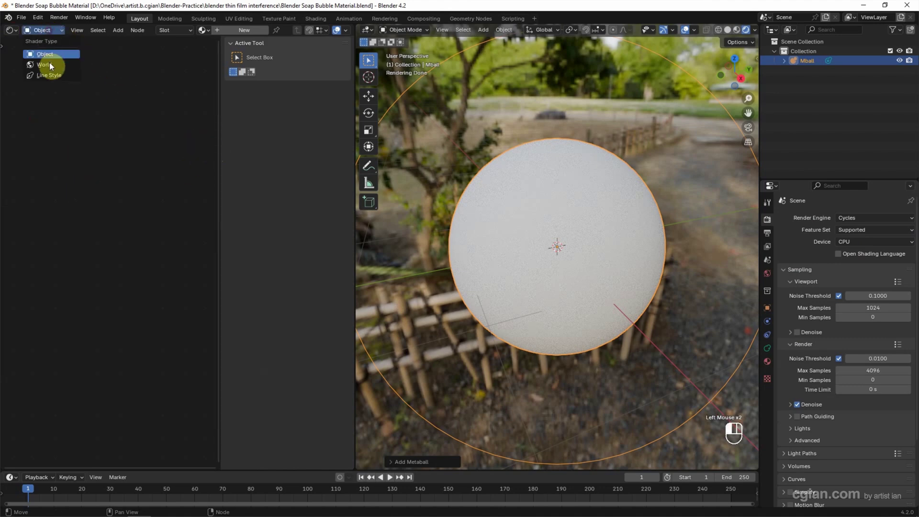
{"action": "left_click", "coordinate": [49, 62]}
{"action": "left_click_drag", "start_coordinate": [221, 177], "coordinate": [308, 215]}
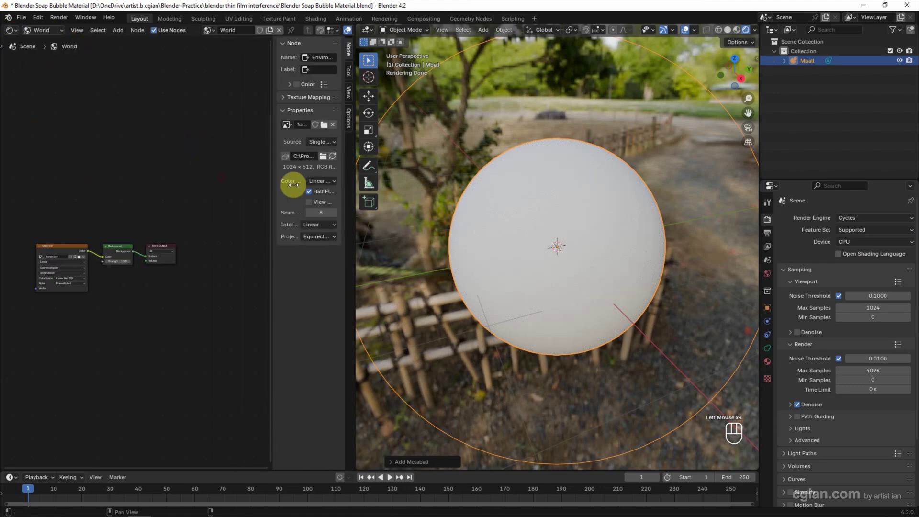
{"action": "scroll", "coordinate": [90, 304], "scroll_direction": "up", "scroll_amount": 2}
{"action": "scroll", "coordinate": [118, 310], "scroll_direction": "up", "scroll_amount": 2}
{"action": "middle_click_drag", "start_coordinate": [118, 310], "coordinate": [185, 287], "text": "shift"}
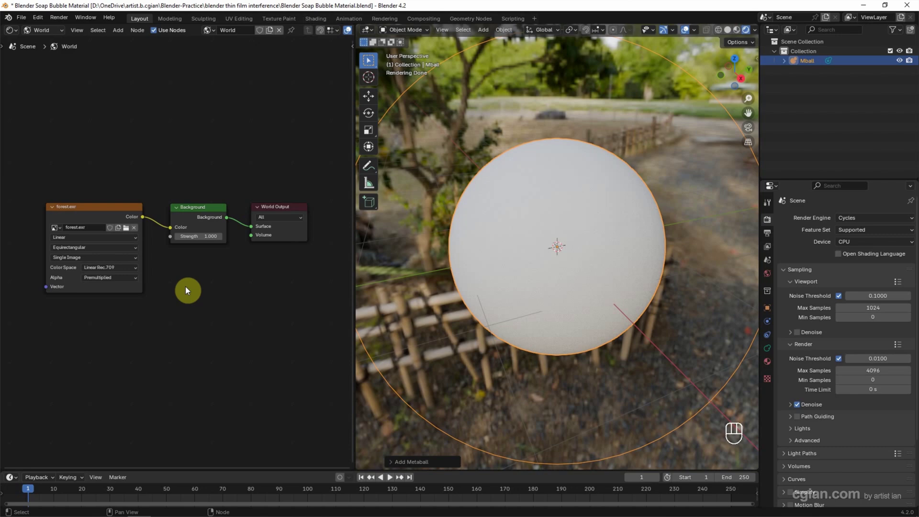
- Switch to Object shaders, select the metaball, and create a material named 'Soap Bubble'
{"action": "left_click", "coordinate": [40, 31]}
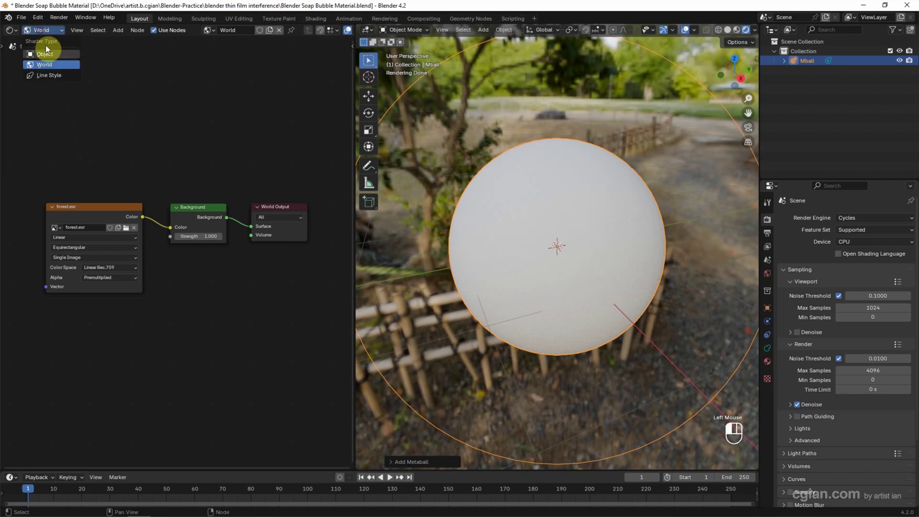
{"action": "left_click", "coordinate": [49, 52]}
{"action": "left_click", "coordinate": [438, 147]}
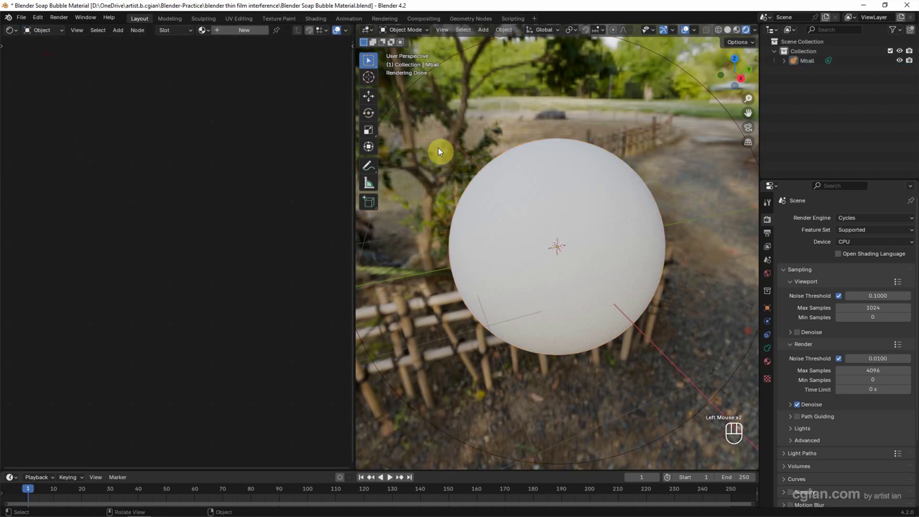
{"action": "left_click", "coordinate": [515, 182]}
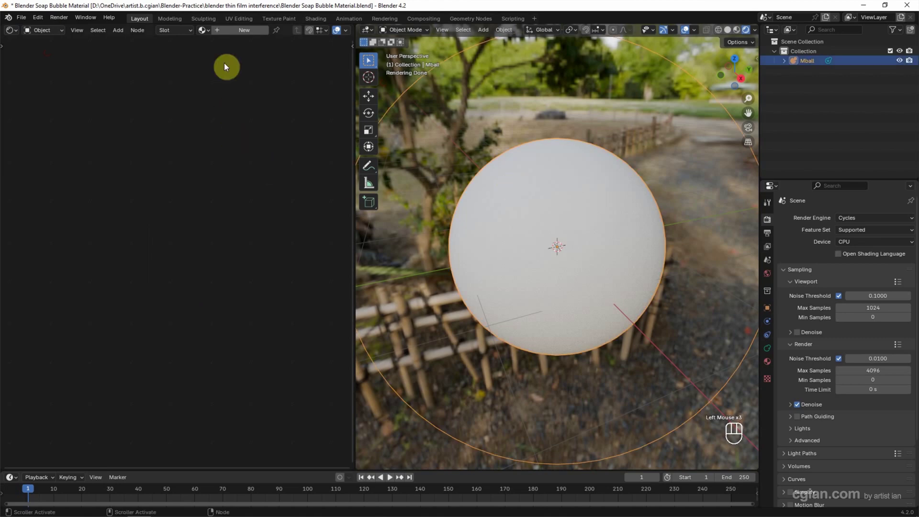
{"action": "left_click", "coordinate": [231, 29]}
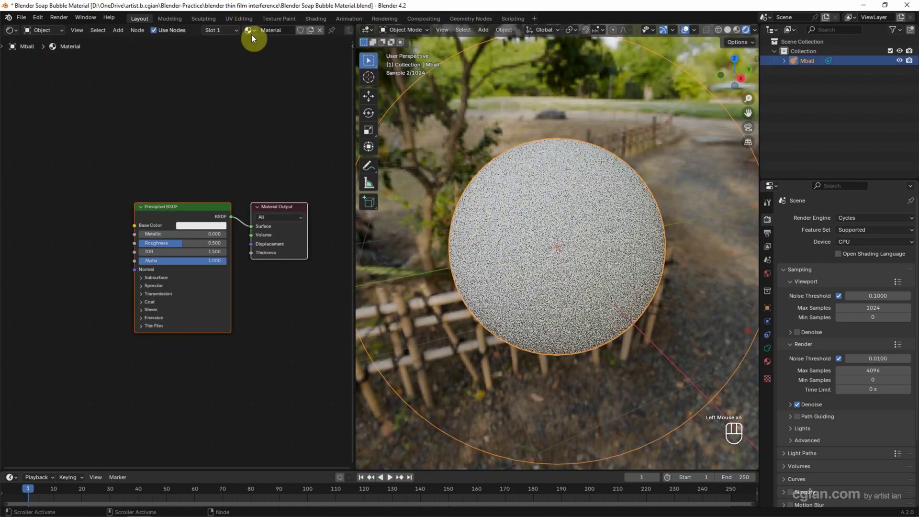
{"action": "left_click", "coordinate": [267, 31]}
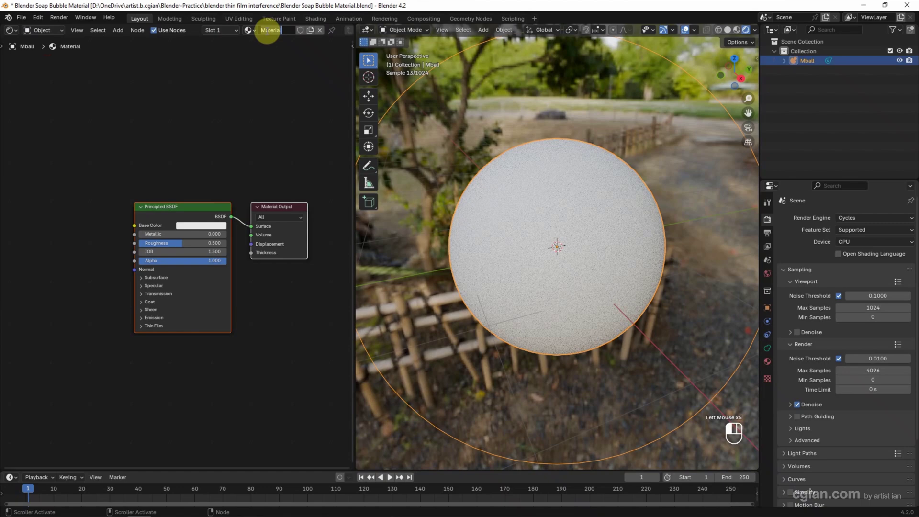
{"action": "type", "text": "Soap Bu"}
{"action": "type", "text": "bble"}
{"action": "key", "text": "Return"}
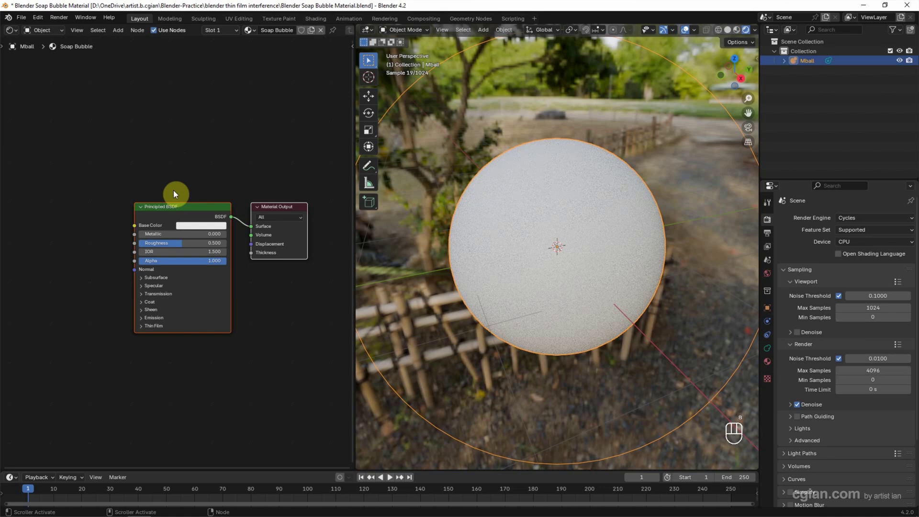
{"action": "scroll", "coordinate": [173, 193], "scroll_direction": "up", "scroll_amount": 3}
{"action": "scroll", "coordinate": [173, 190], "scroll_direction": "up", "scroll_amount": 1}
- Set the Principled BSDF Roughness to 0 and Transmission Weight to 1
{"action": "middle_click_drag", "start_coordinate": [173, 203], "coordinate": [160, 173], "text": "shift"}
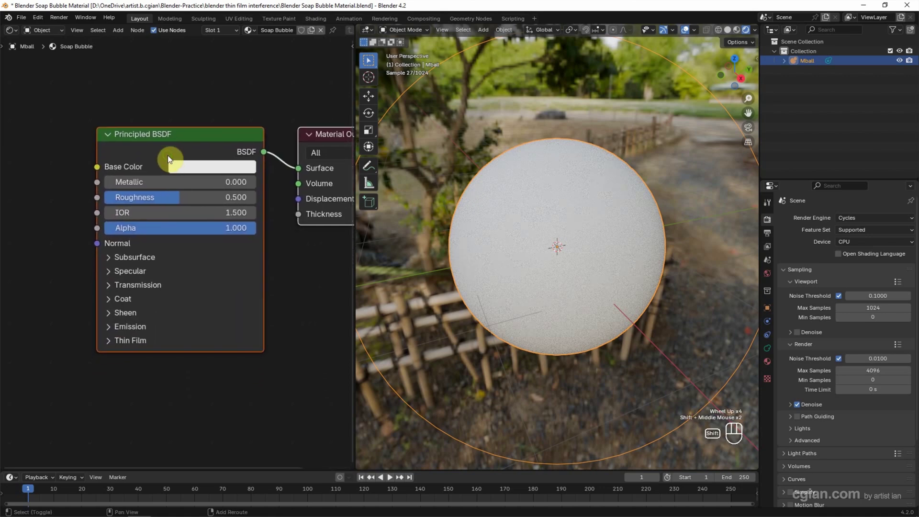
{"action": "left_click", "coordinate": [162, 197]}
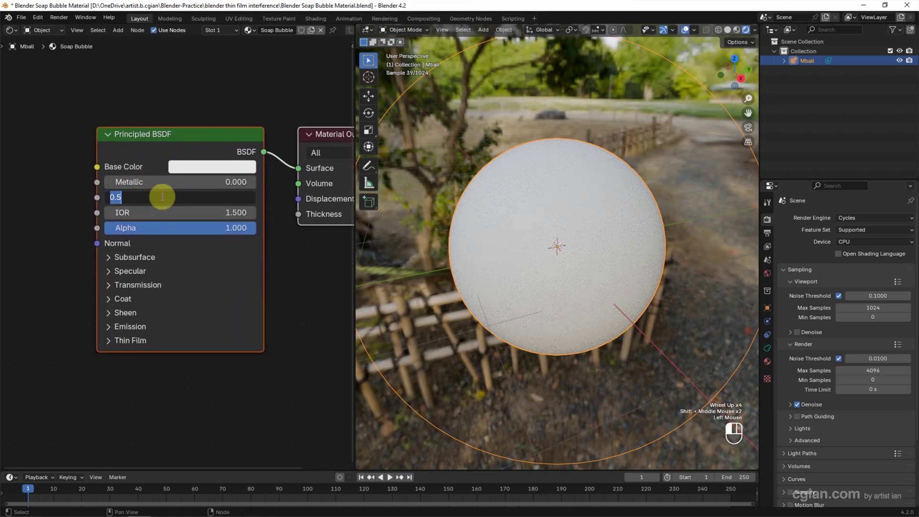
{"action": "type", "text": "0"}
{"action": "key", "text": "Return"}
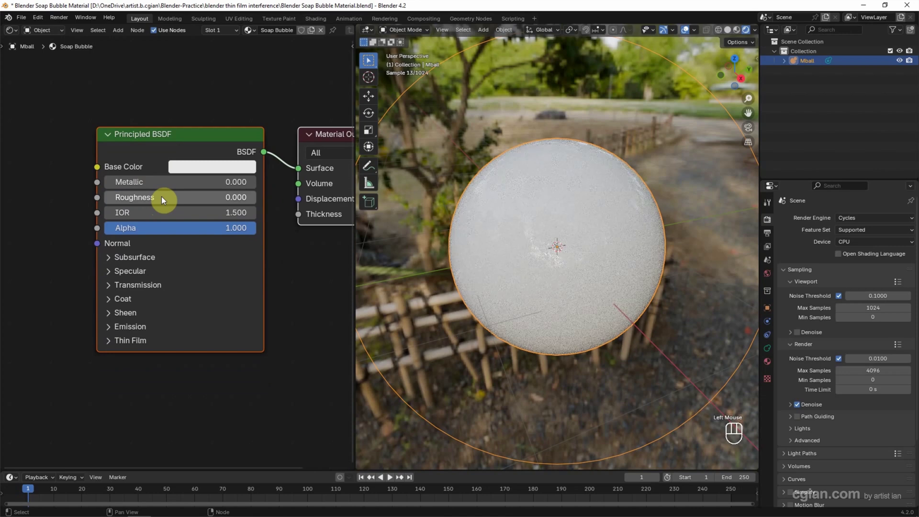
{"action": "left_click", "coordinate": [124, 287]}
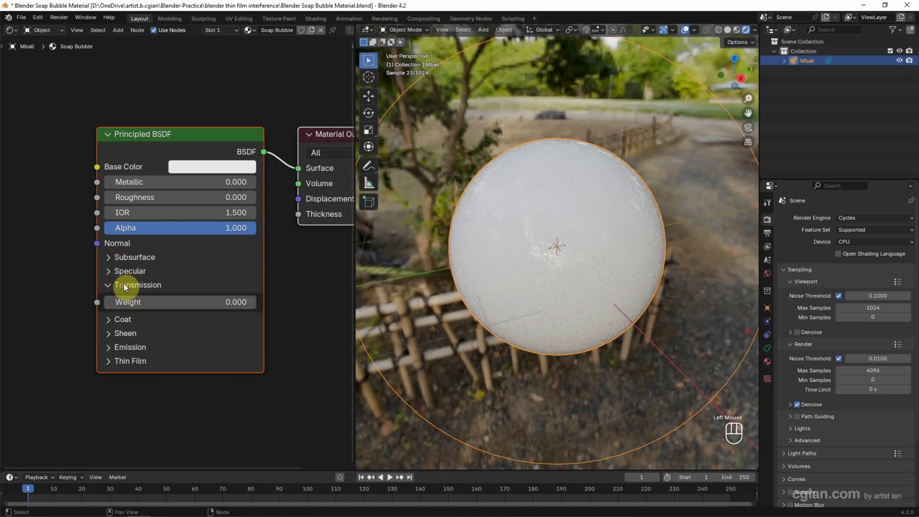
{"action": "double_click", "coordinate": [145, 302]}
{"action": "type", "text": "1"}
{"action": "key", "text": "Return"}
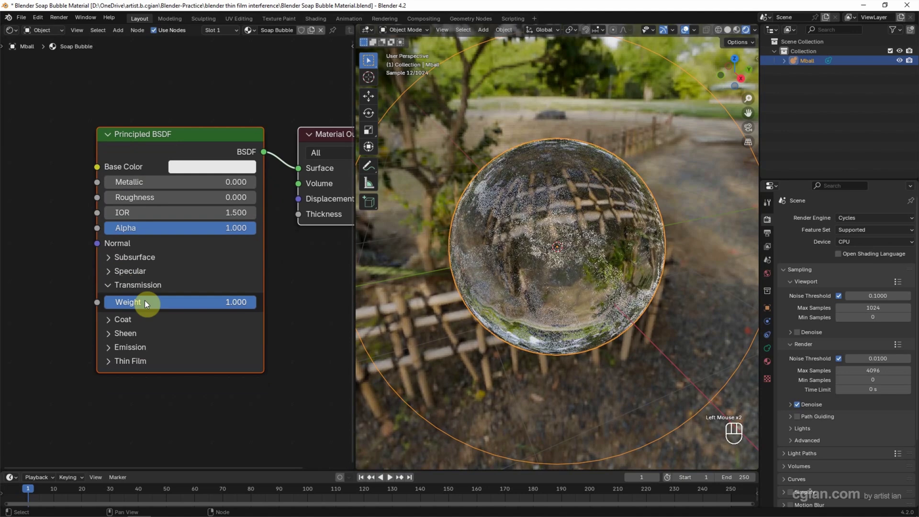
- Expand Thin Film and set its Thickness to 400 nm
{"action": "left_click", "coordinate": [121, 360]}
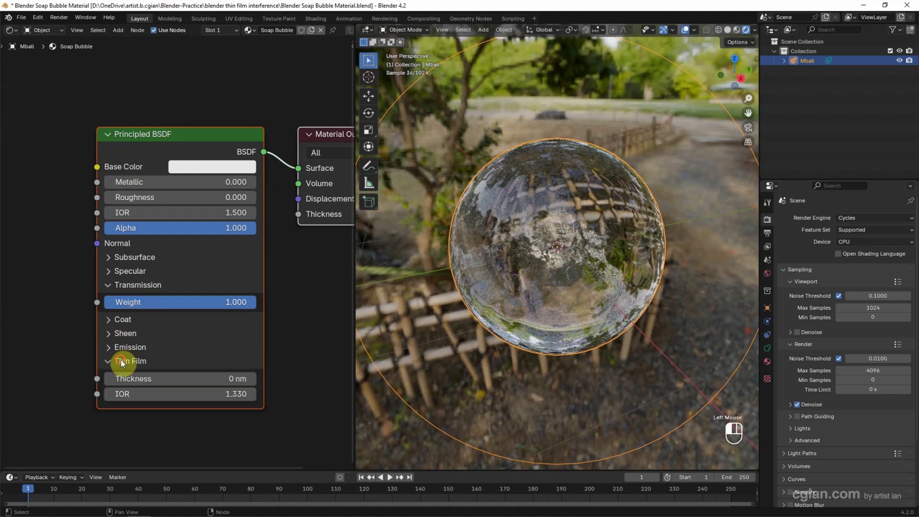
{"action": "double_click", "coordinate": [136, 378]}
{"action": "type", "text": "400"}
{"action": "key", "text": "Return"}
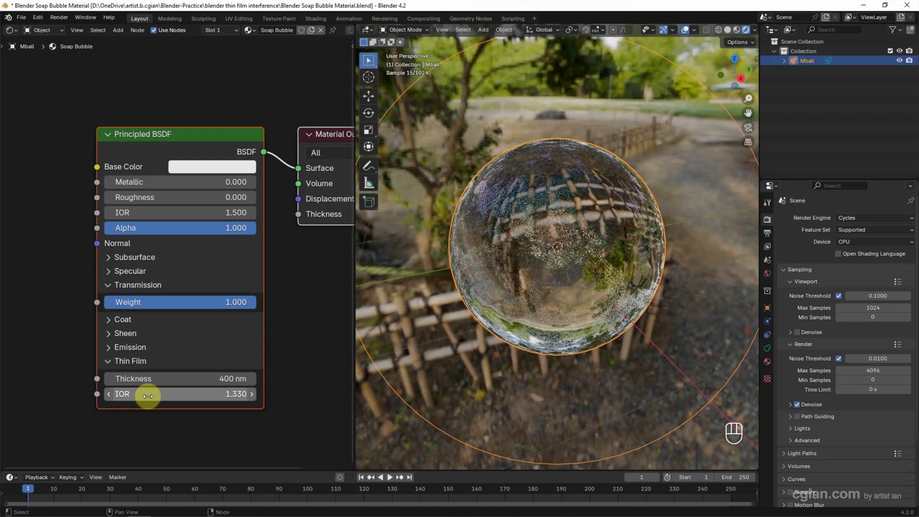
- Try thin film IOR values 1 and 2, settling on 1.7
{"action": "left_click", "coordinate": [147, 394]}
{"action": "type", "text": "1"}
{"action": "key", "text": "Return"}
{"action": "double_click", "coordinate": [148, 394]}
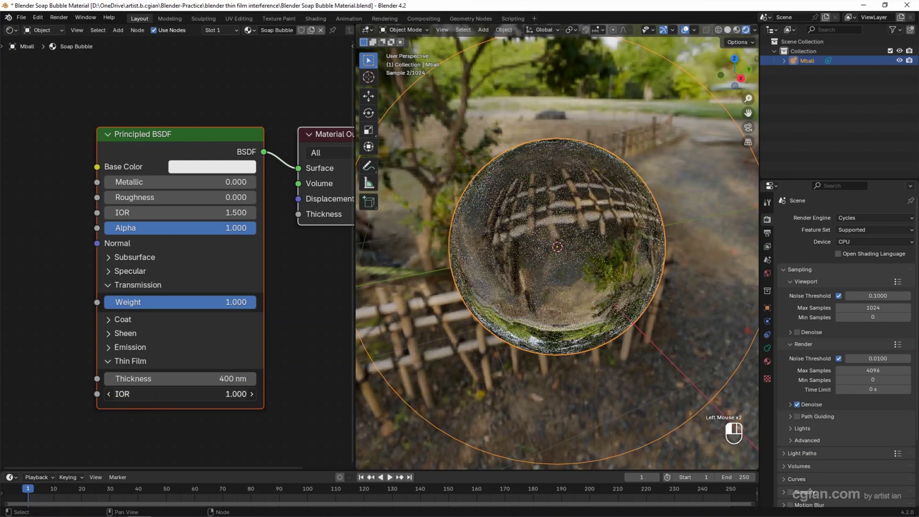
{"action": "type", "text": "2"}
{"action": "key", "text": "Return"}
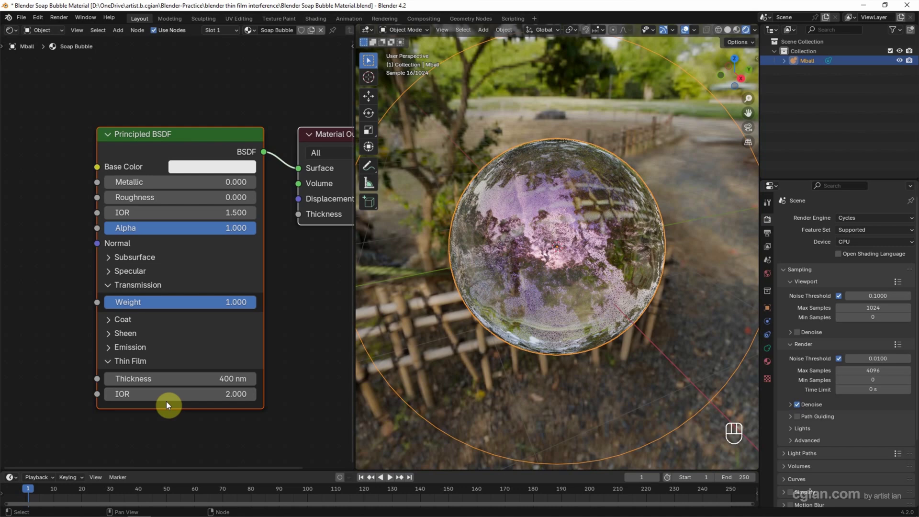
{"action": "left_click", "coordinate": [173, 397]}
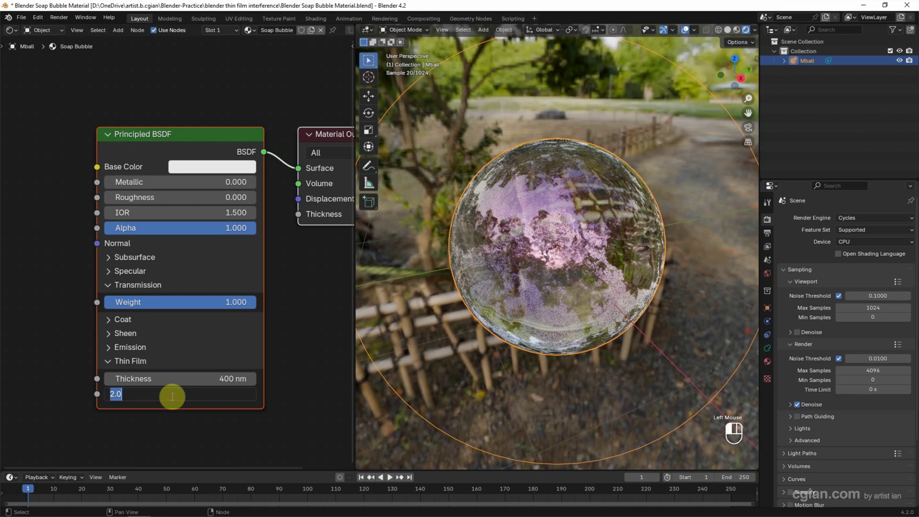
{"action": "type", "text": "1.7"}
{"action": "key", "text": "Return"}
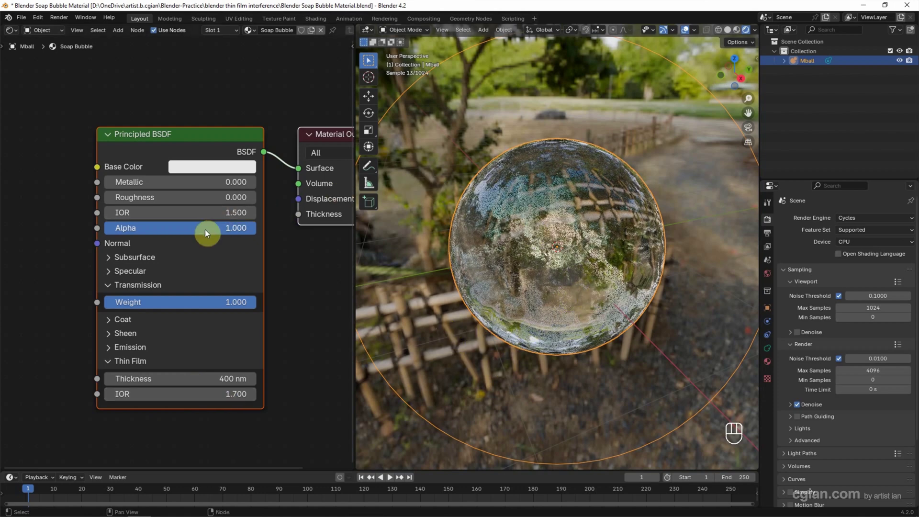
- Set the Principled BSDF's main IOR field to 1
{"action": "left_click", "coordinate": [200, 212]}
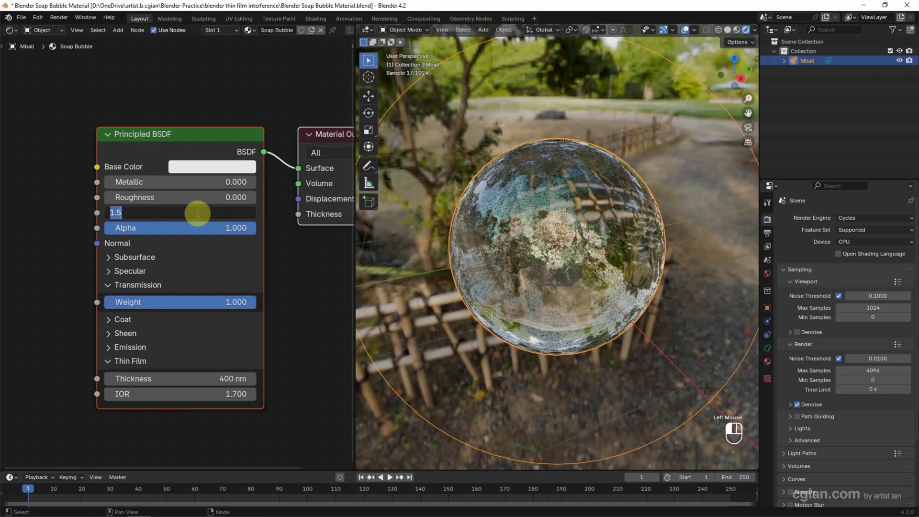
{"action": "type", "text": "1"}
{"action": "key", "text": "Return"}
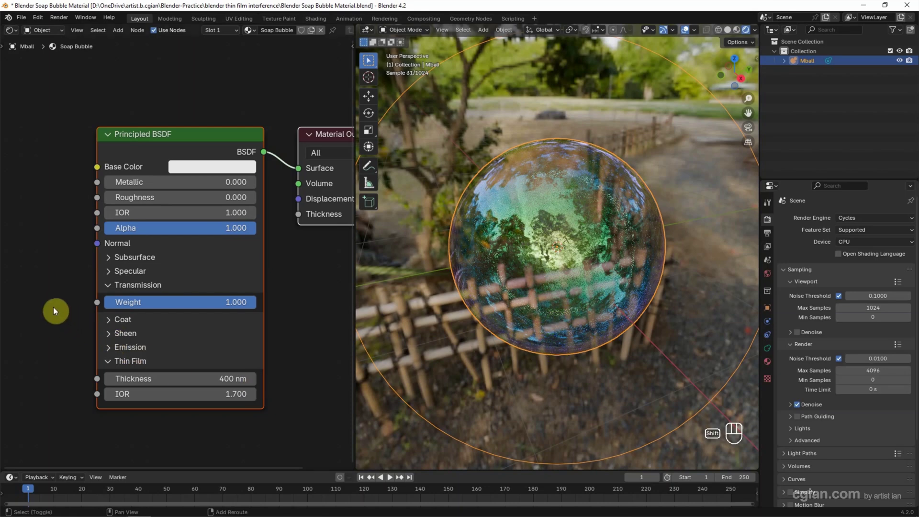
- Add a Map Range node, placed left of the Principled BSDF
{"action": "middle_click_drag", "start_coordinate": [54, 307], "coordinate": [173, 285], "text": "shift"}
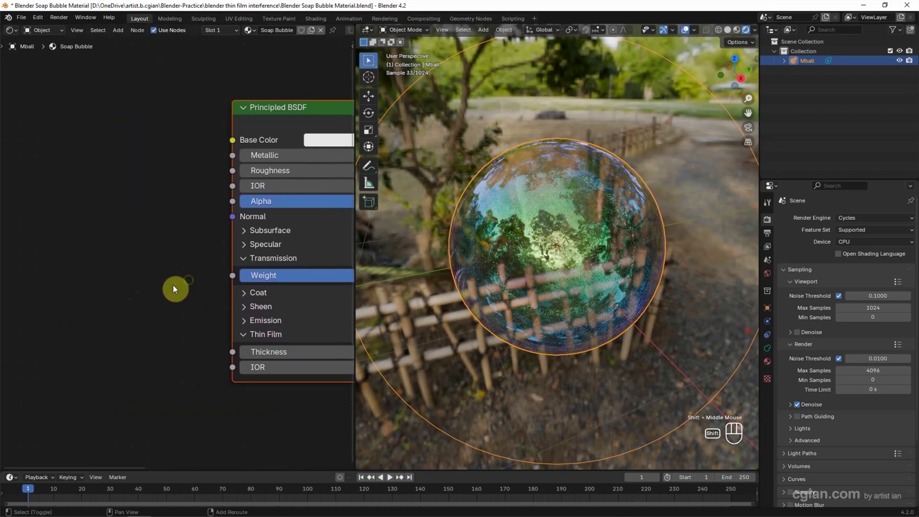
{"action": "key", "text": "shift+a"}
{"action": "left_click", "coordinate": [146, 285]}
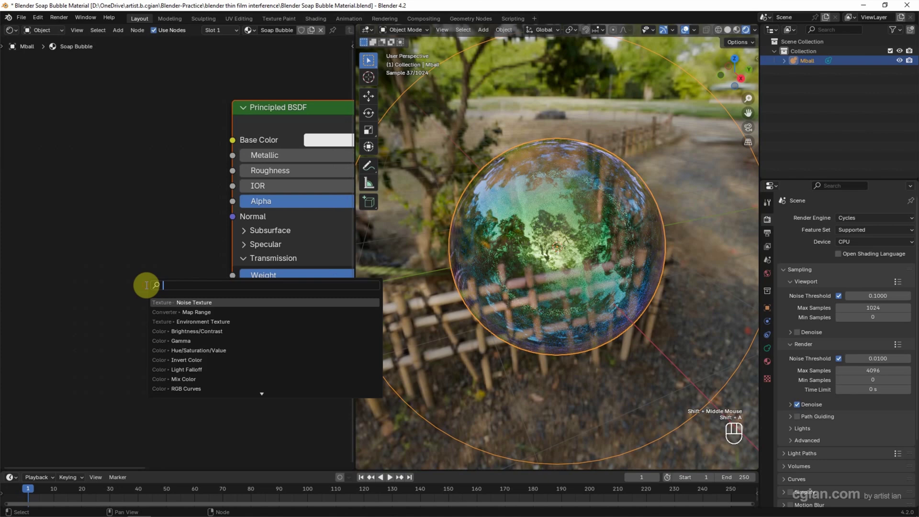
{"action": "type", "text": "m"}
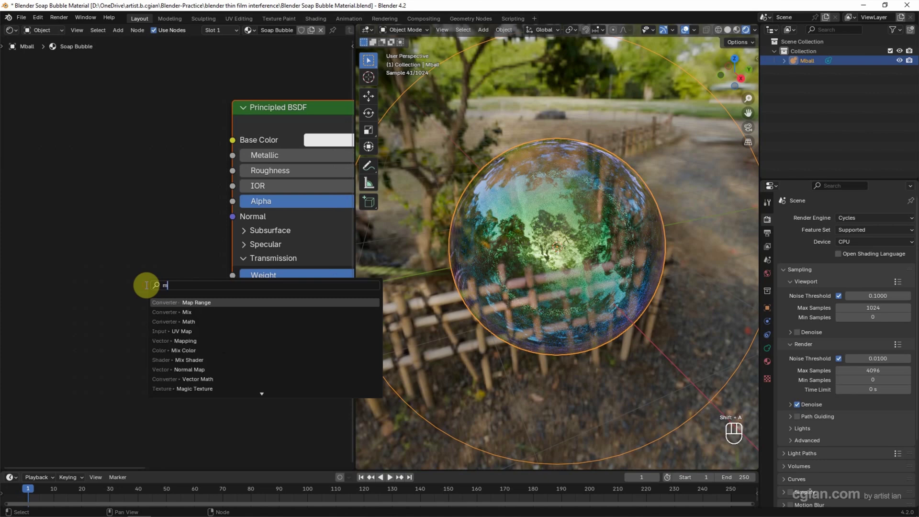
{"action": "type", "text": "ap"}
{"action": "key", "text": "Down"}
{"action": "key", "text": "Down"}
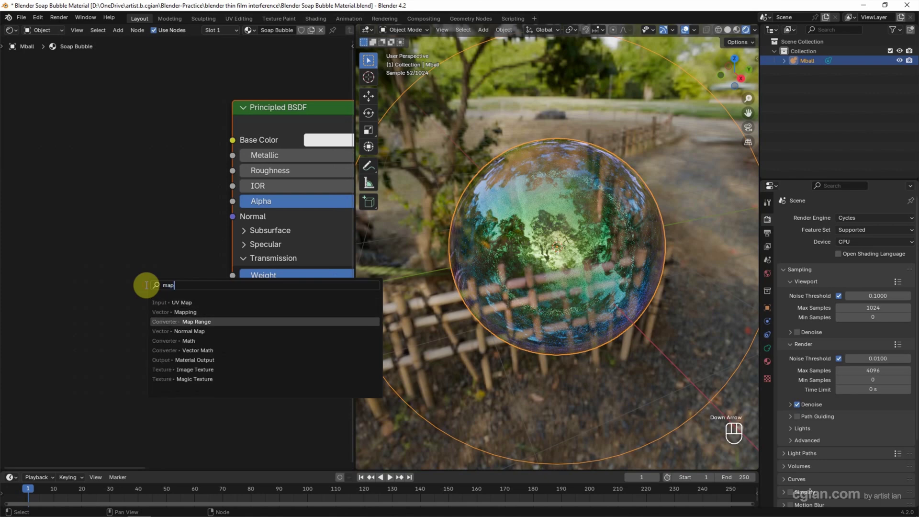
{"action": "key", "text": "Return"}
{"action": "left_click", "coordinate": [103, 234]}
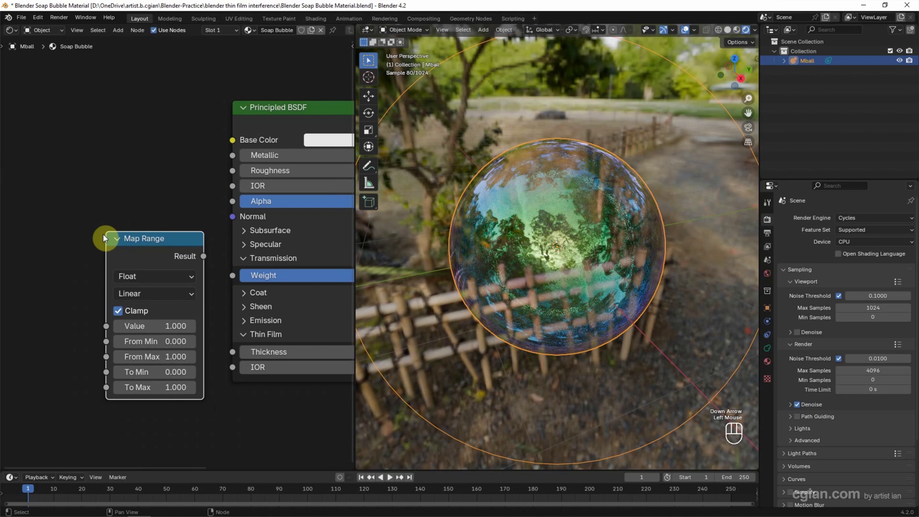
{"action": "middle_click_drag", "start_coordinate": [103, 234], "coordinate": [99, 222], "text": "shift"}
- Add a Noise Texture and connect its Fac to the Map Range Value
{"action": "key", "text": "shift+a"}
{"action": "type", "text": "noise"}
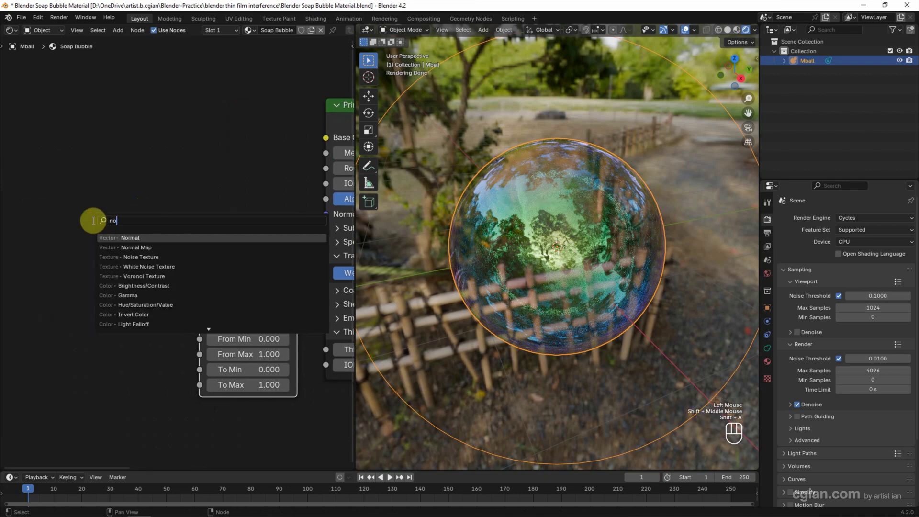
{"action": "key", "text": "Return"}
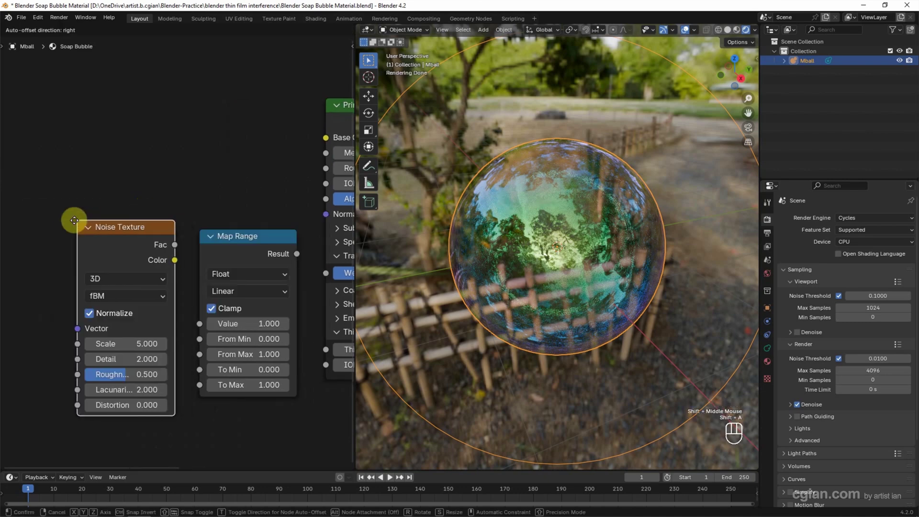
{"action": "left_click", "coordinate": [67, 219]}
{"action": "left_click_drag", "start_coordinate": [163, 242], "coordinate": [199, 323]}
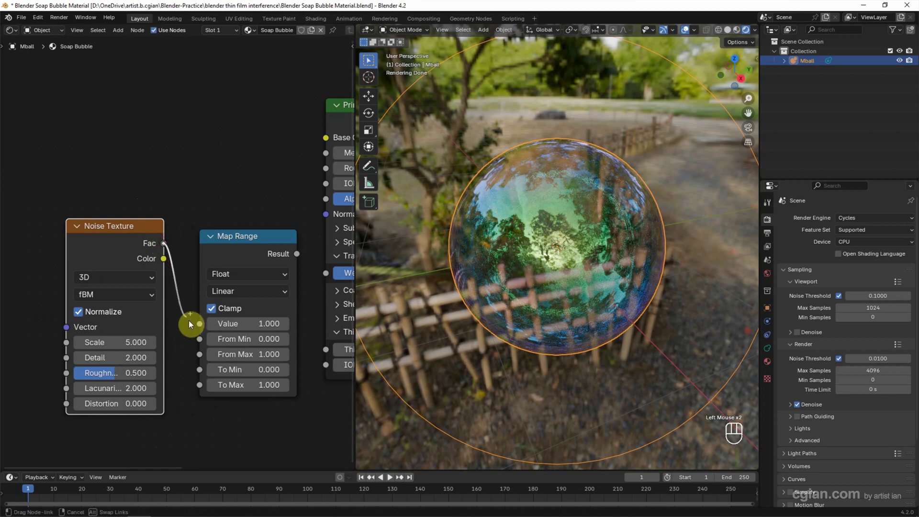
{"action": "mouse_move", "coordinate": [196, 295]}
{"action": "middle_mouse_down", "text": "shift"}
{"action": "mouse_move", "coordinate": [204, 164]}
{"action": "mouse_move", "coordinate": [198, 207]}
{"action": "middle_mouse_up", "text": "shift"}
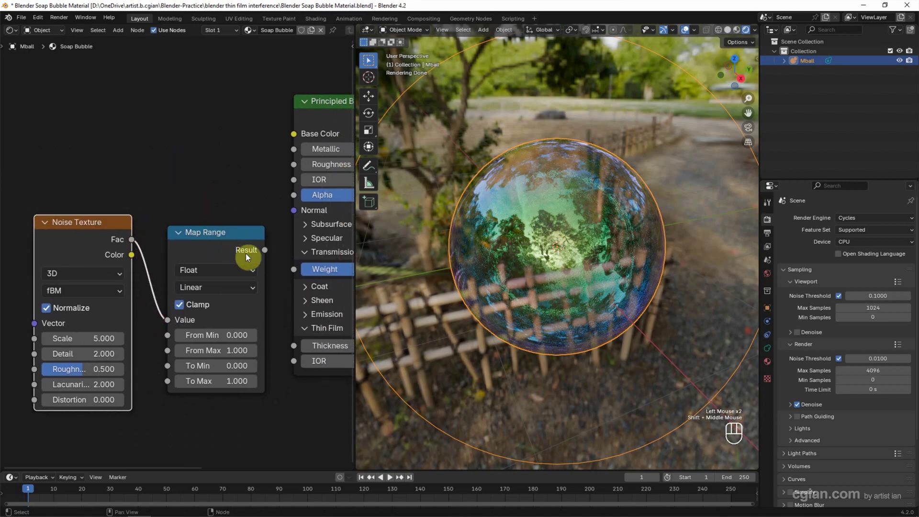
- Connect Map Range Result to Thin Film Thickness and set To Max to 500
{"action": "left_click_drag", "start_coordinate": [264, 249], "coordinate": [291, 347]}
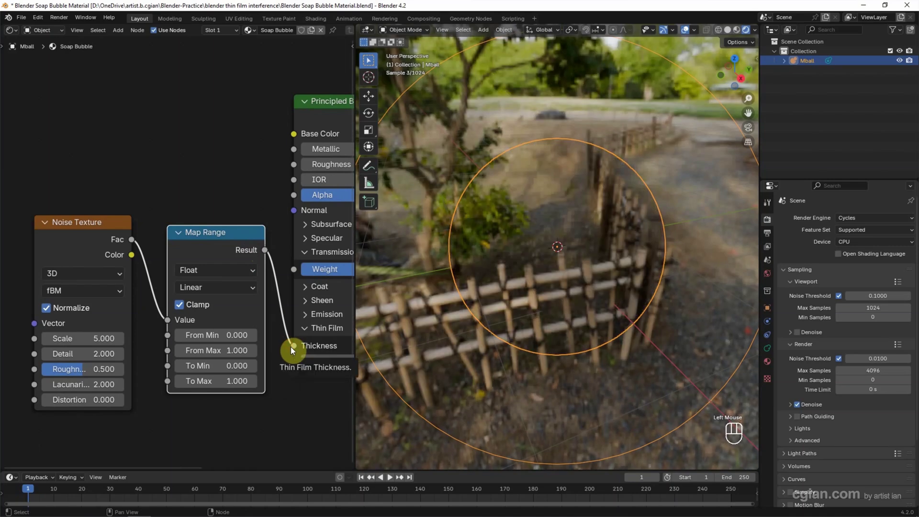
{"action": "double_click", "coordinate": [216, 380]}
{"action": "type", "text": "500"}
{"action": "key", "text": "Return"}
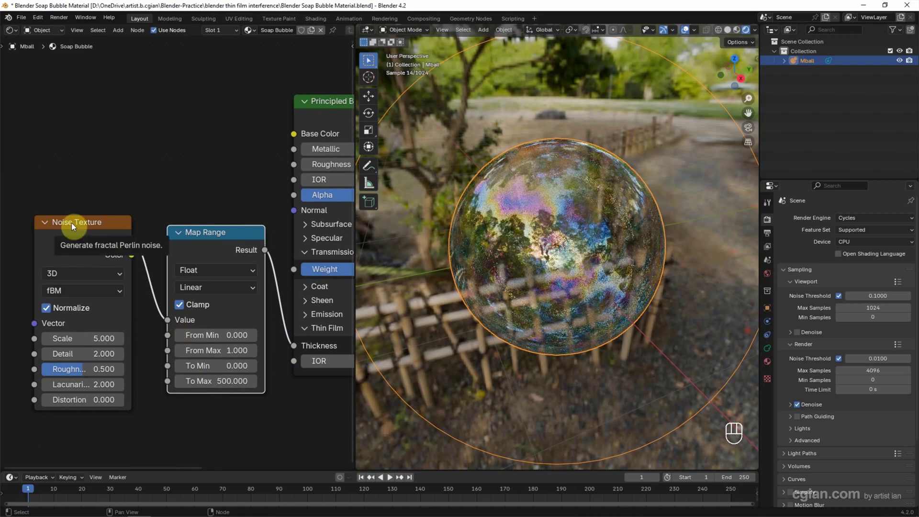
- Set the Noise Texture Detail to 3, Roughness to 0 and Scale to 2.2
{"action": "left_click", "coordinate": [69, 354]}
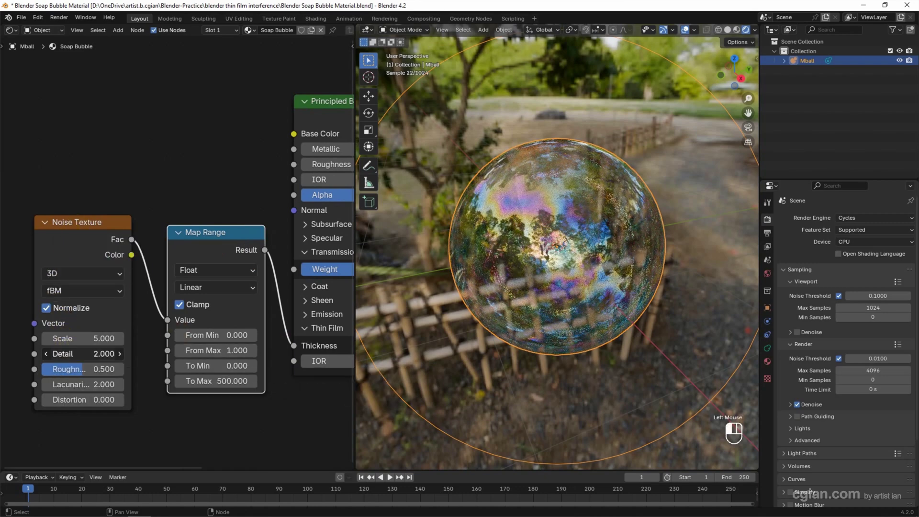
{"action": "type", "text": "3"}
{"action": "key", "text": "Return"}
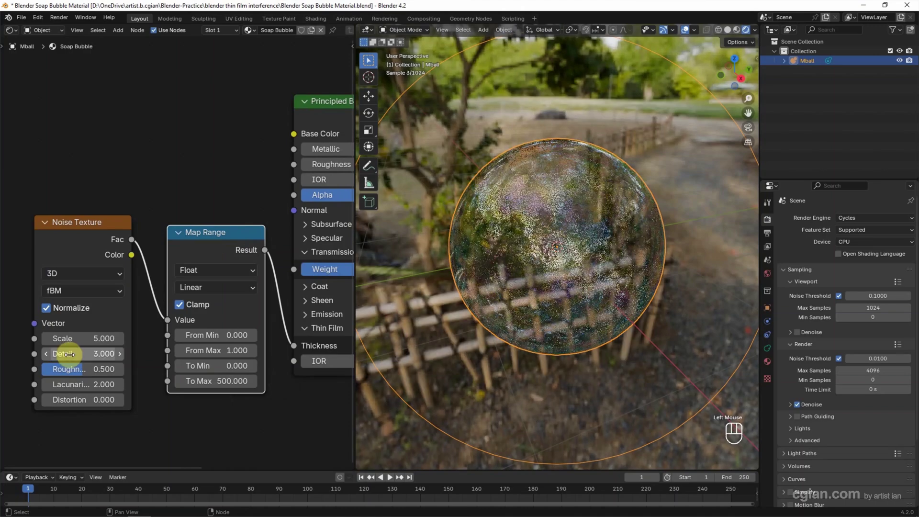
{"action": "double_click", "coordinate": [71, 369]}
{"action": "type", "text": "0"}
{"action": "key", "text": "Return"}
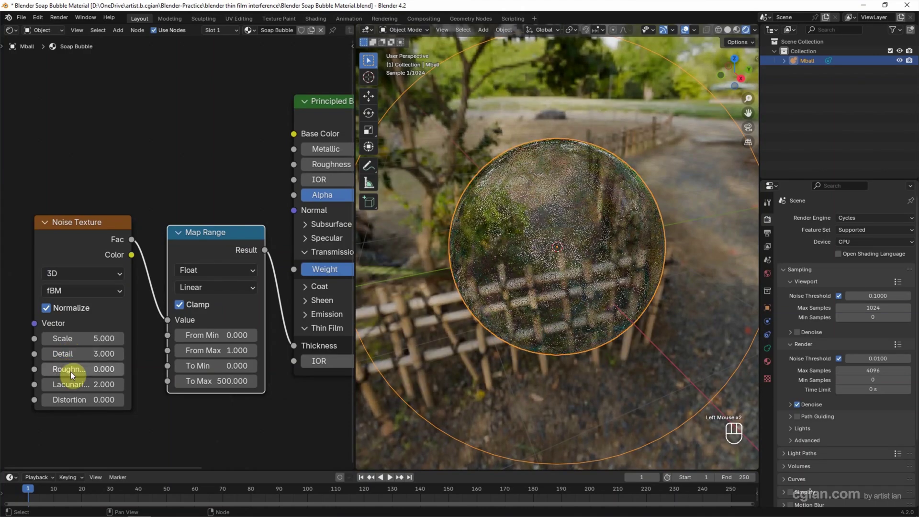
{"action": "left_click", "coordinate": [85, 341]}
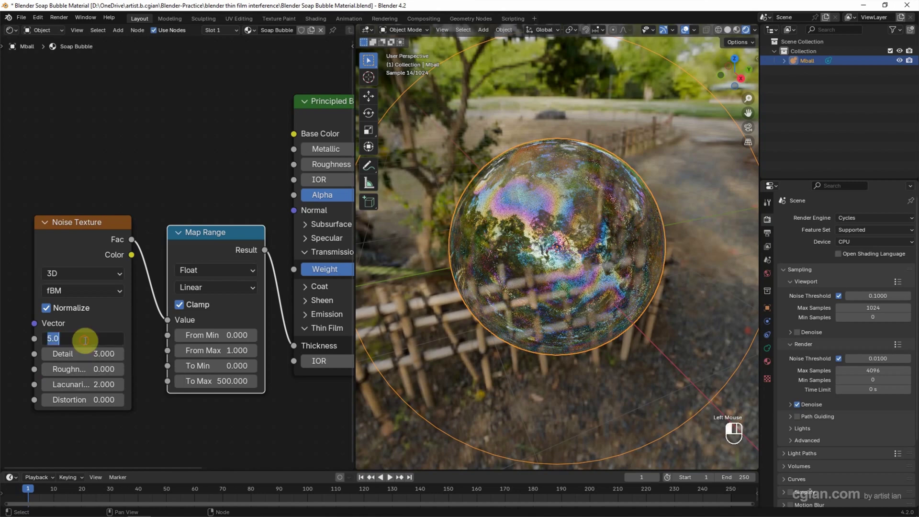
{"action": "type", "text": "2.2"}
{"action": "key", "text": "Return"}
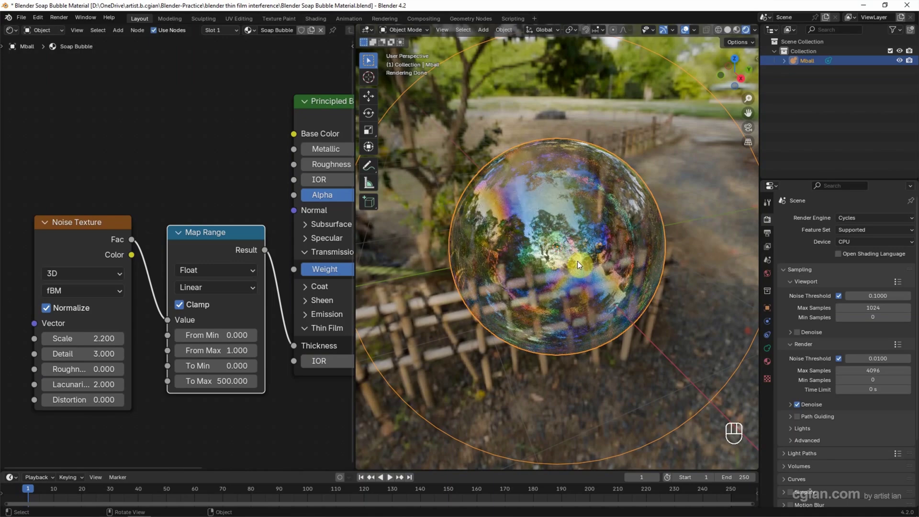
- Orbit around the bubble until the leafier stretch of forest fills the backdrop
{"action": "middle_click_drag", "start_coordinate": [578, 261], "coordinate": [627, 221]}
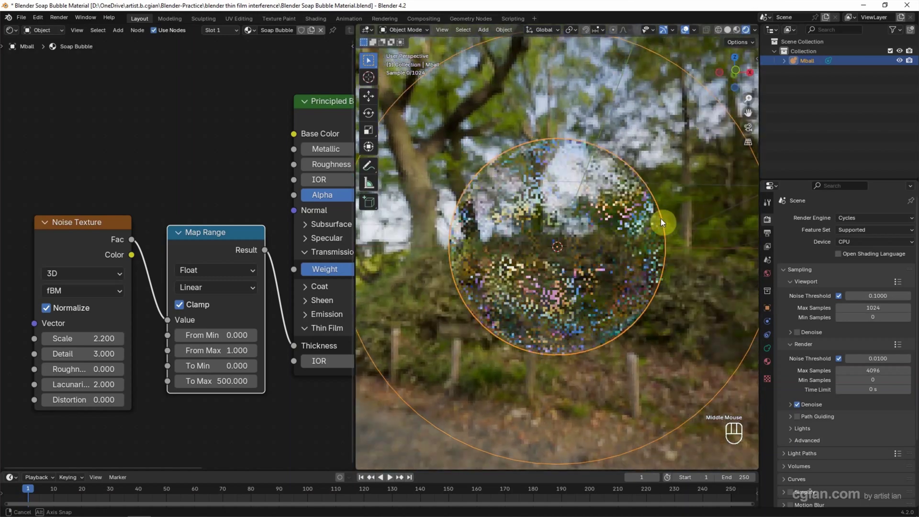
{"action": "middle_click_drag", "start_coordinate": [627, 221], "coordinate": [656, 215]}
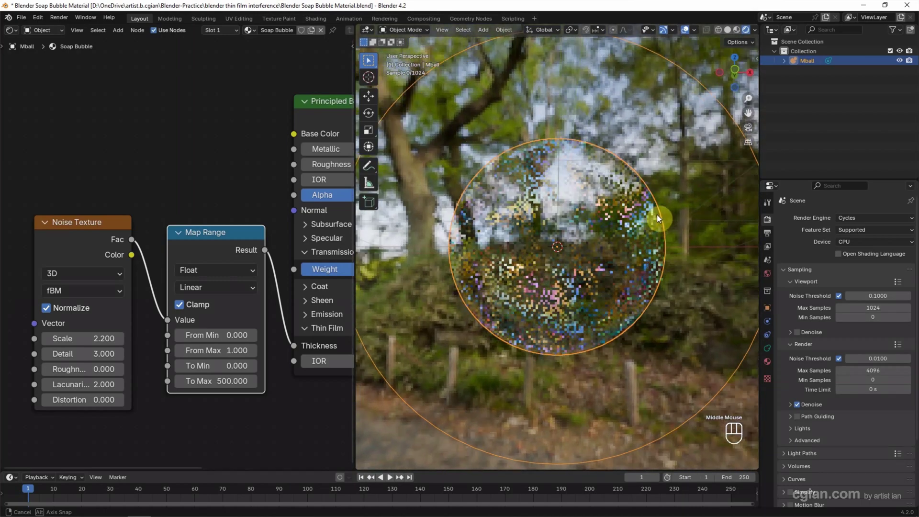